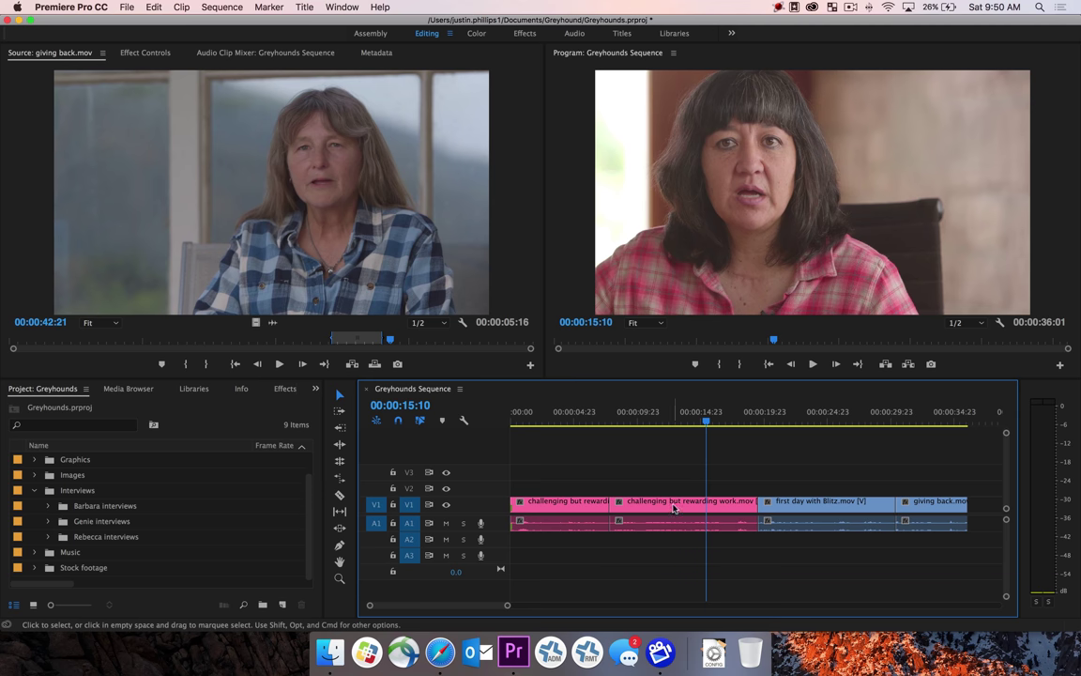
Move the playhead to 00:00:25:06 in the Greyhounds Sequence timeline
{"action": "left_click", "coordinate": [832, 418]}
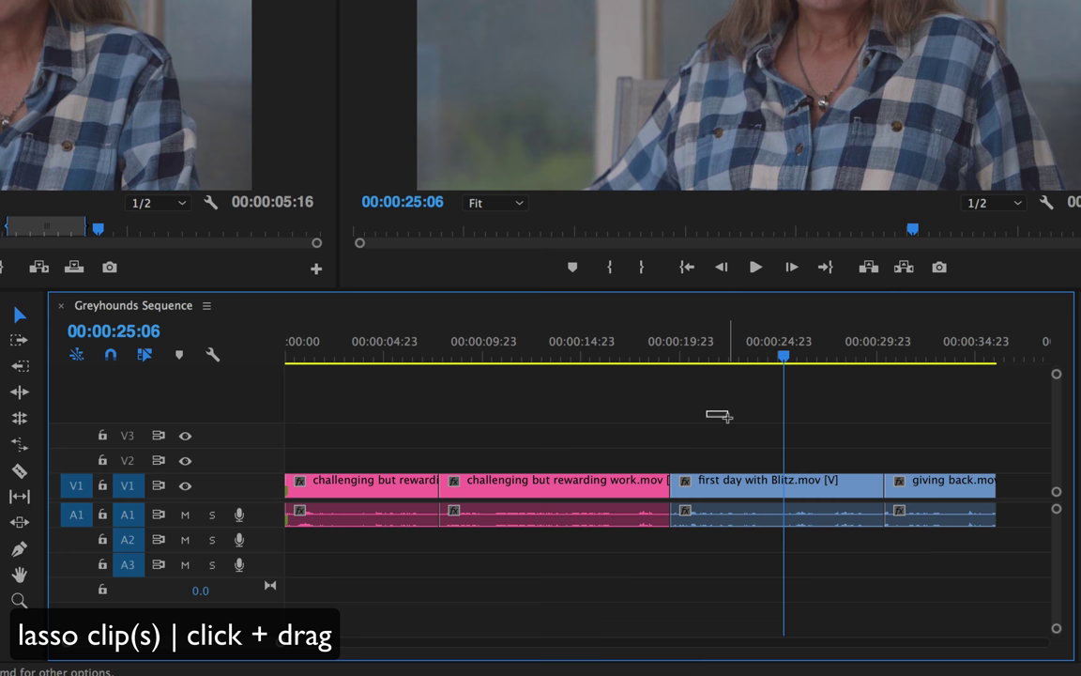
Marquee-select first day with Blitz and giving back, then drag them about 3 seconds later
{"action": "mouse_move", "coordinate": [707, 411]}
{"action": "left_mouse_down"}
{"action": "mouse_move", "coordinate": [958, 543]}
{"action": "mouse_move", "coordinate": [989, 576]}
{"action": "left_mouse_up"}
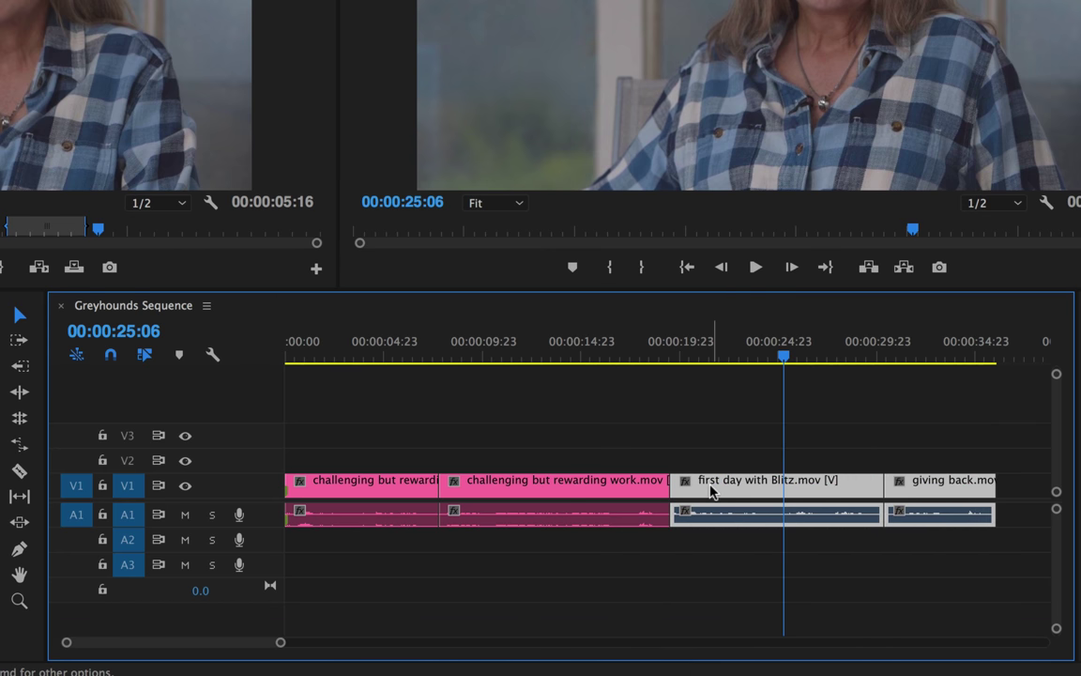
{"action": "left_click_drag", "start_coordinate": [723, 489], "coordinate": [763, 495]}
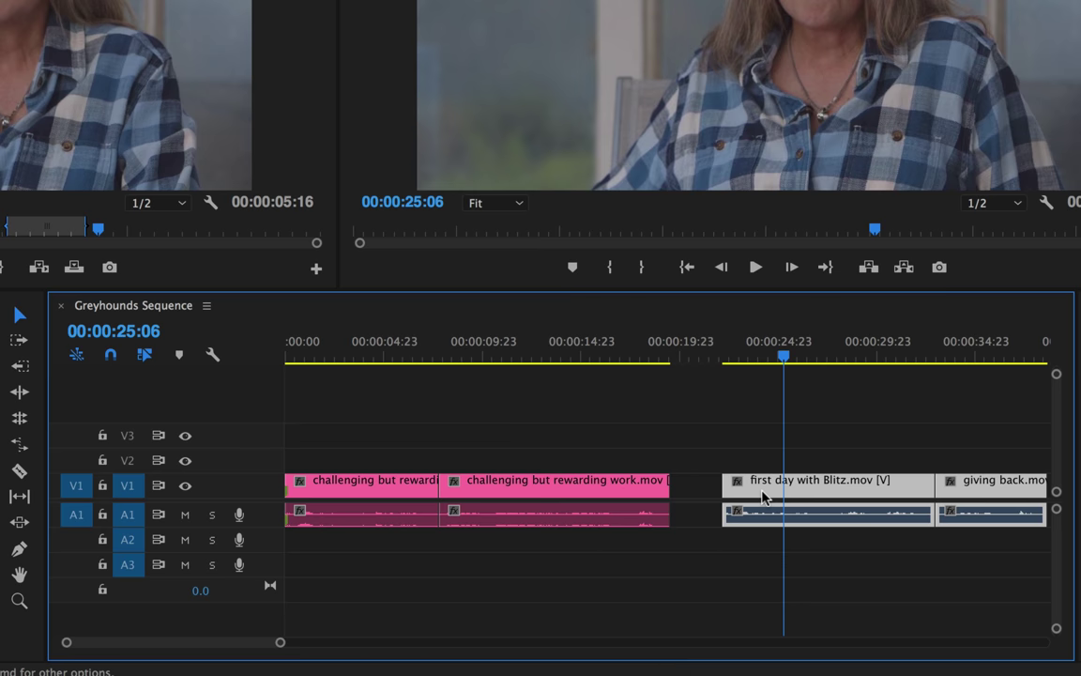
Zoom in and slide first day with Blitz to start at 00:00:22:21, playhead ending at 00:00:22:20
{"action": "key", "text": "equal"}
{"action": "key", "text": "equal"}
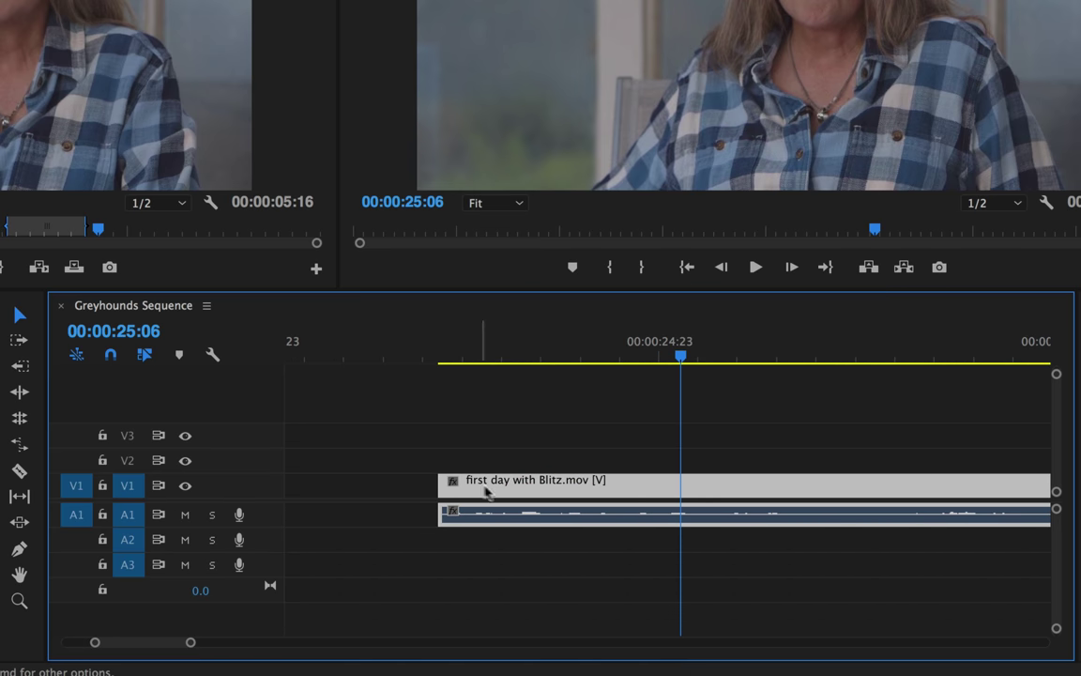
{"action": "left_click_drag", "start_coordinate": [504, 490], "coordinate": [652, 494]}
{"action": "left_click_drag", "start_coordinate": [681, 353], "coordinate": [493, 356]}
{"action": "left_click_drag", "start_coordinate": [677, 486], "coordinate": [571, 494]}
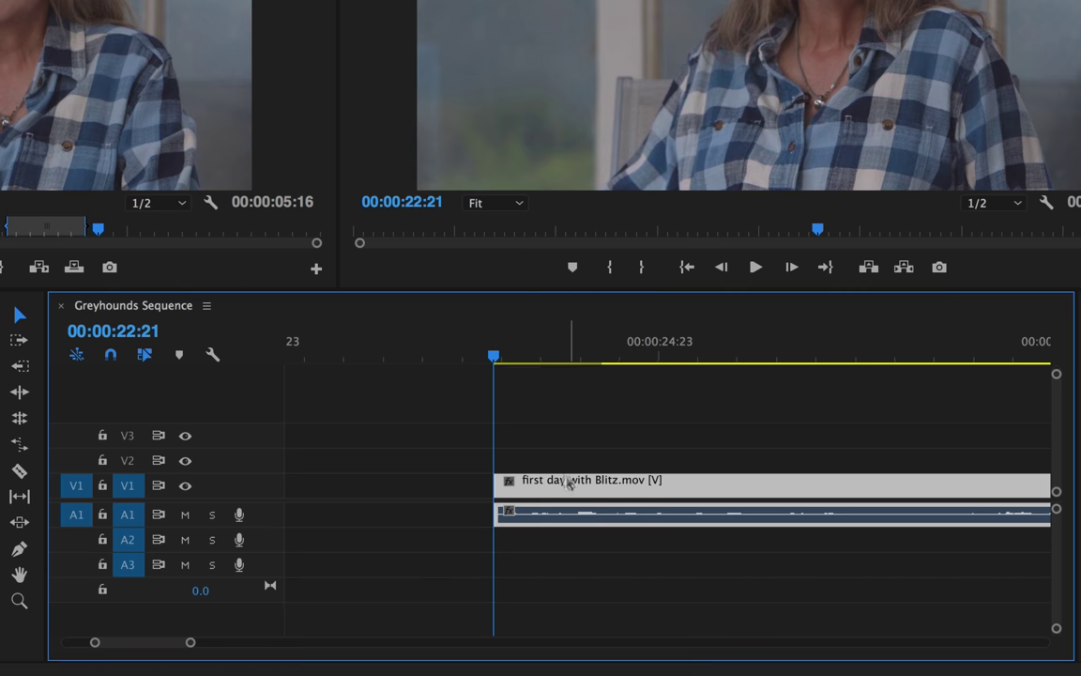
{"action": "left_click_drag", "start_coordinate": [495, 362], "coordinate": [490, 362]}
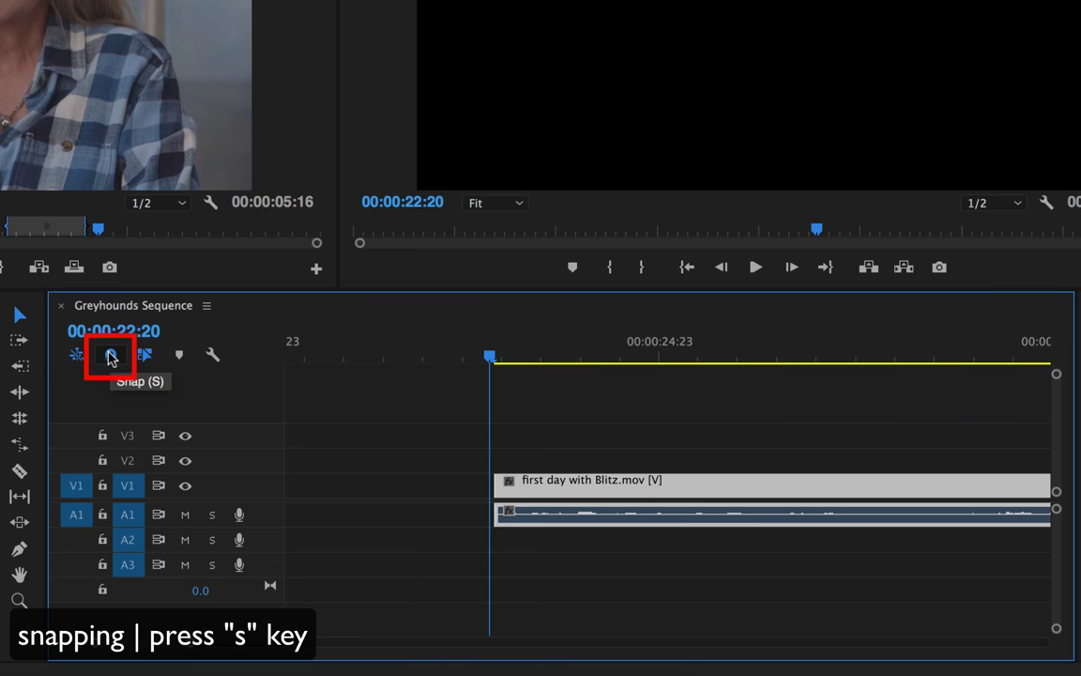
Disable snapping and drag Blitz and giving back left so Blitz directly follows challenging but rewarding work
{"action": "left_click", "coordinate": [110, 355]}
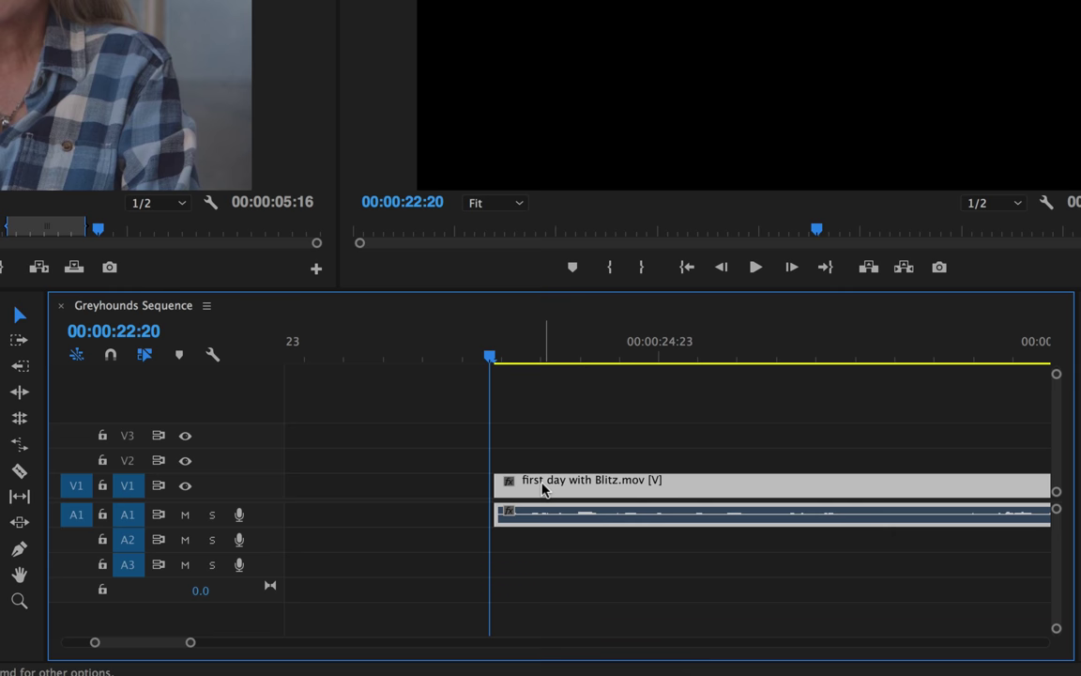
{"action": "mouse_move", "coordinate": [542, 489]}
{"action": "left_mouse_down"}
{"action": "mouse_move", "coordinate": [560, 497]}
{"action": "mouse_move", "coordinate": [535, 495]}
{"action": "mouse_move", "coordinate": [562, 495]}
{"action": "mouse_move", "coordinate": [526, 488]}
{"action": "left_mouse_up"}
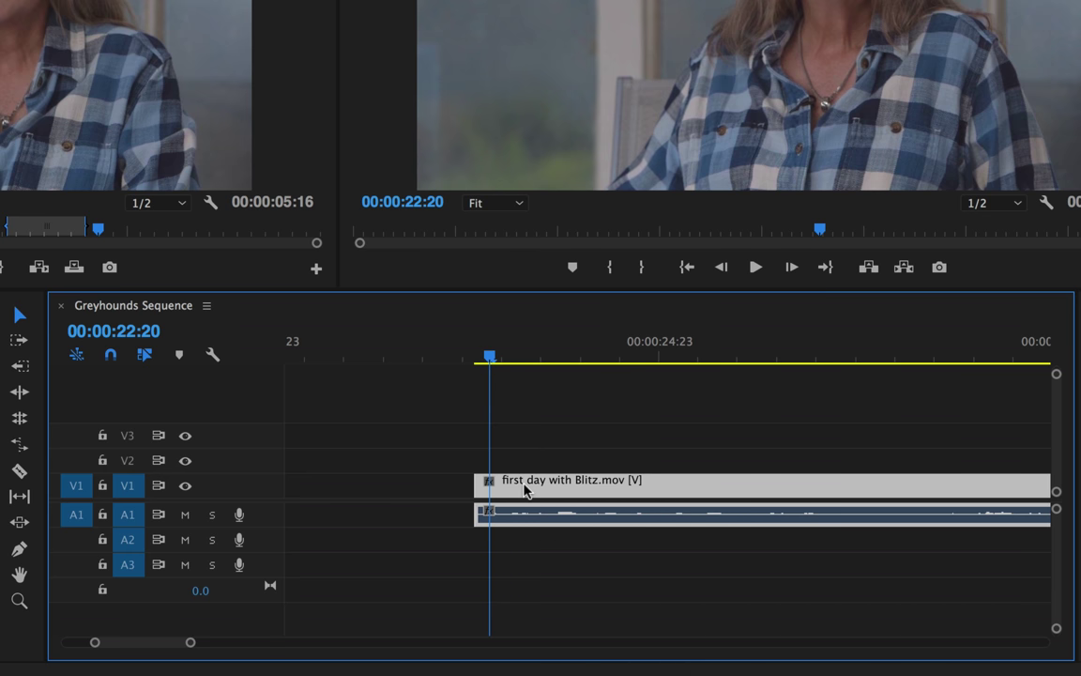
{"action": "key", "text": "backslash"}
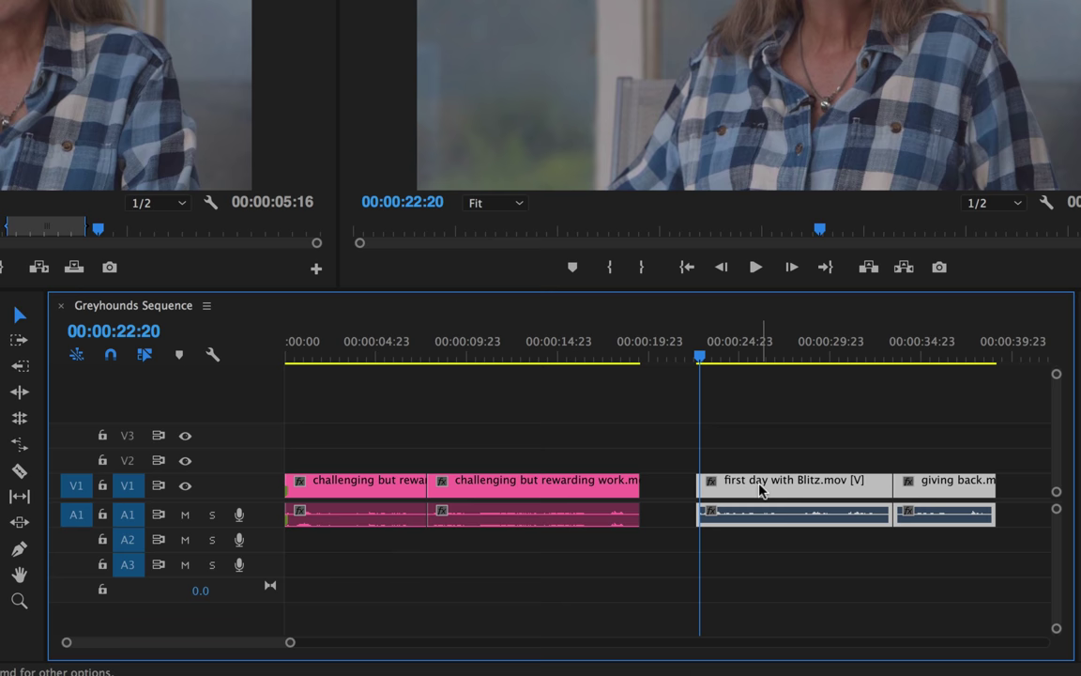
{"action": "left_click_drag", "start_coordinate": [768, 489], "coordinate": [713, 494]}
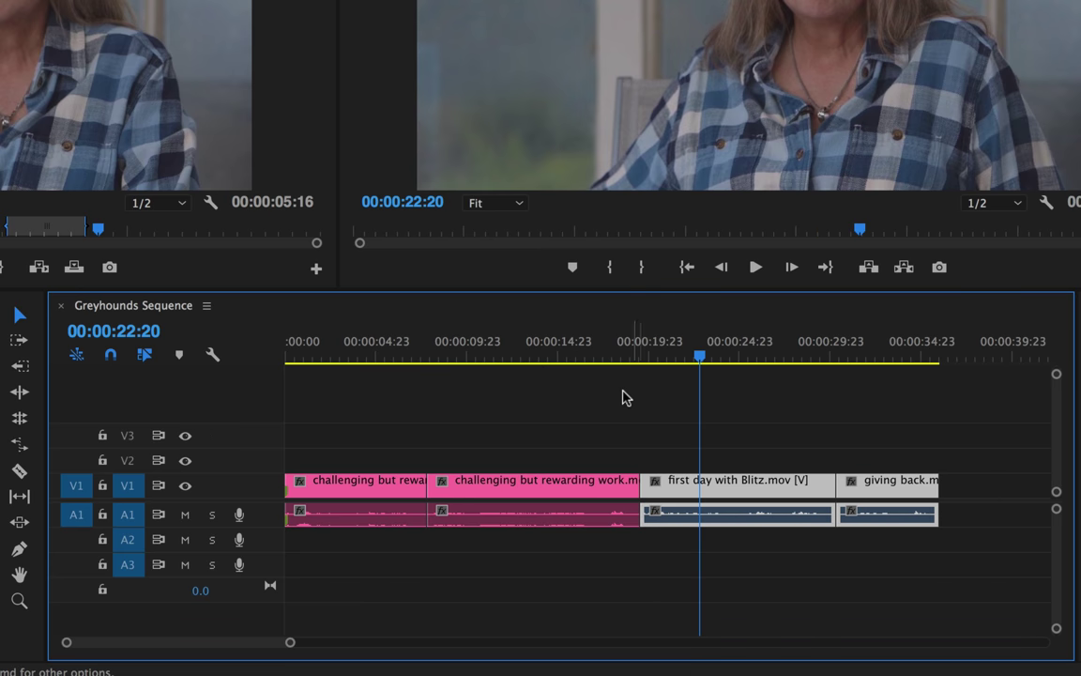
{"action": "left_click", "coordinate": [624, 397]}
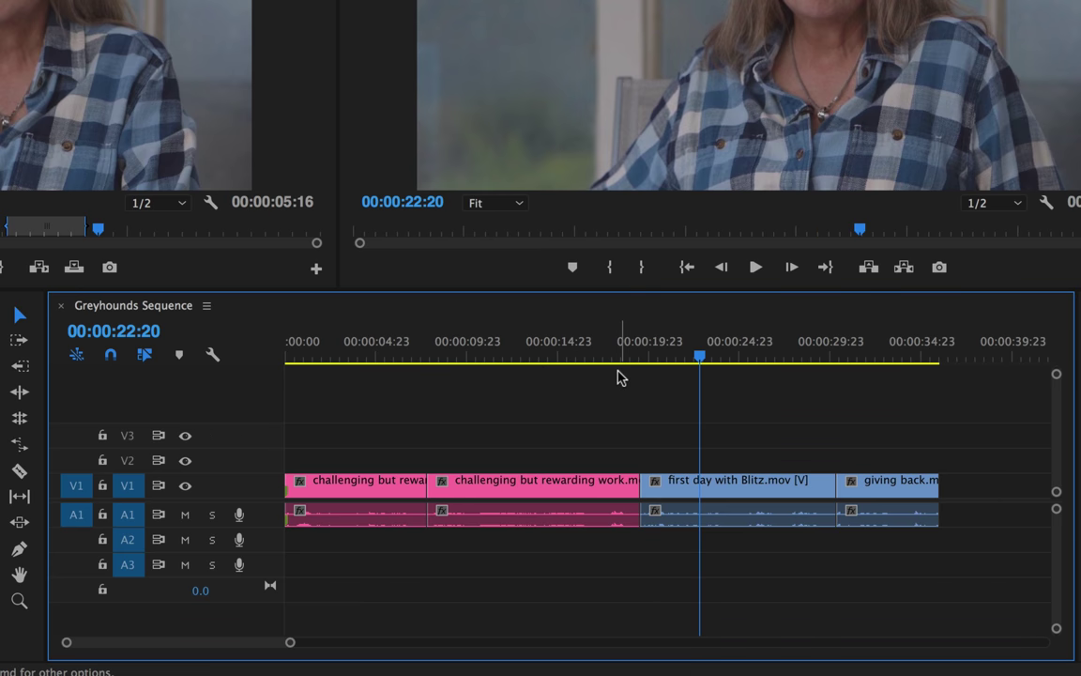
{"action": "left_click", "coordinate": [696, 362]}
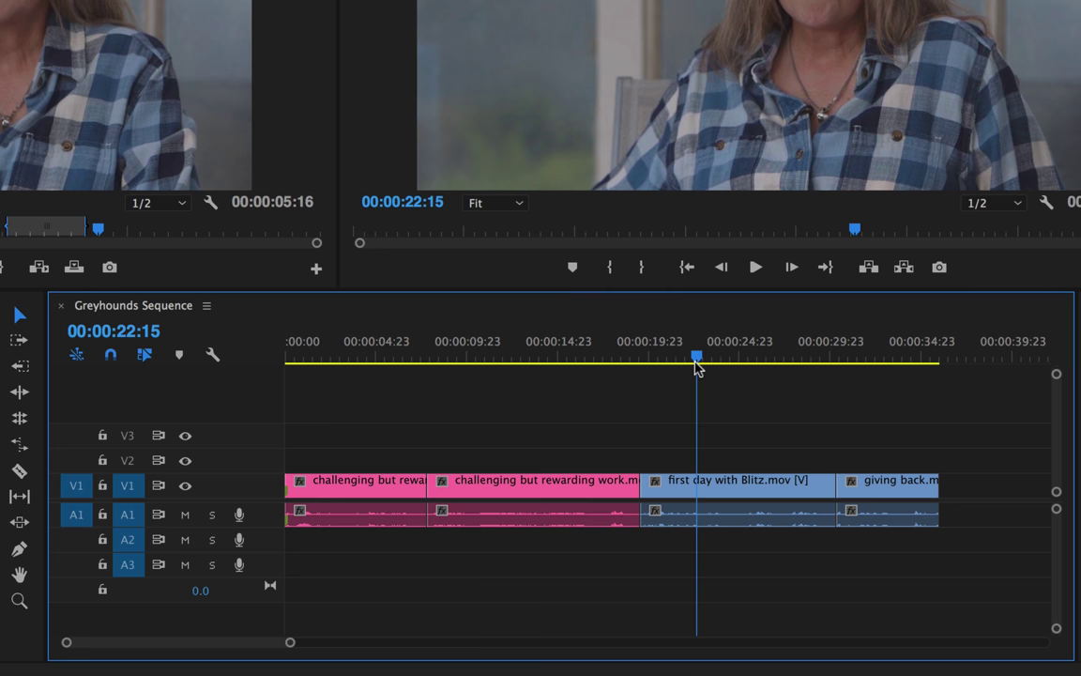
Drag first day with Blitz left over challenging but rewarding work, then set the playhead to 00:00:06:16
{"action": "left_click", "coordinate": [711, 495]}
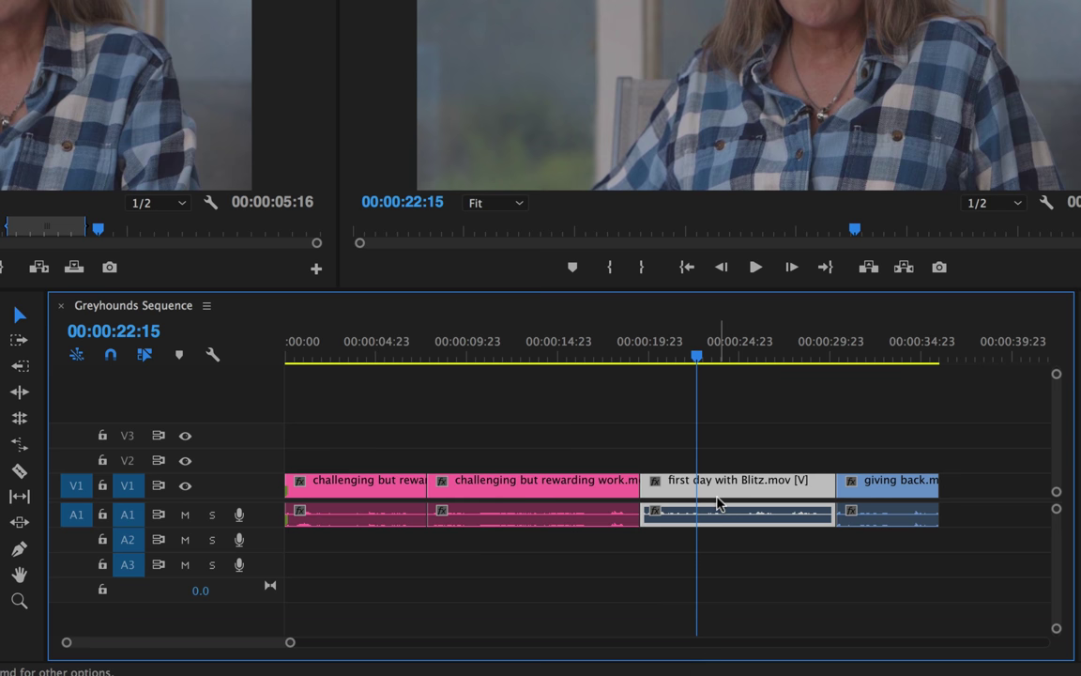
{"action": "left_click_drag", "start_coordinate": [722, 486], "coordinate": [507, 484]}
{"action": "left_click", "coordinate": [374, 398]}
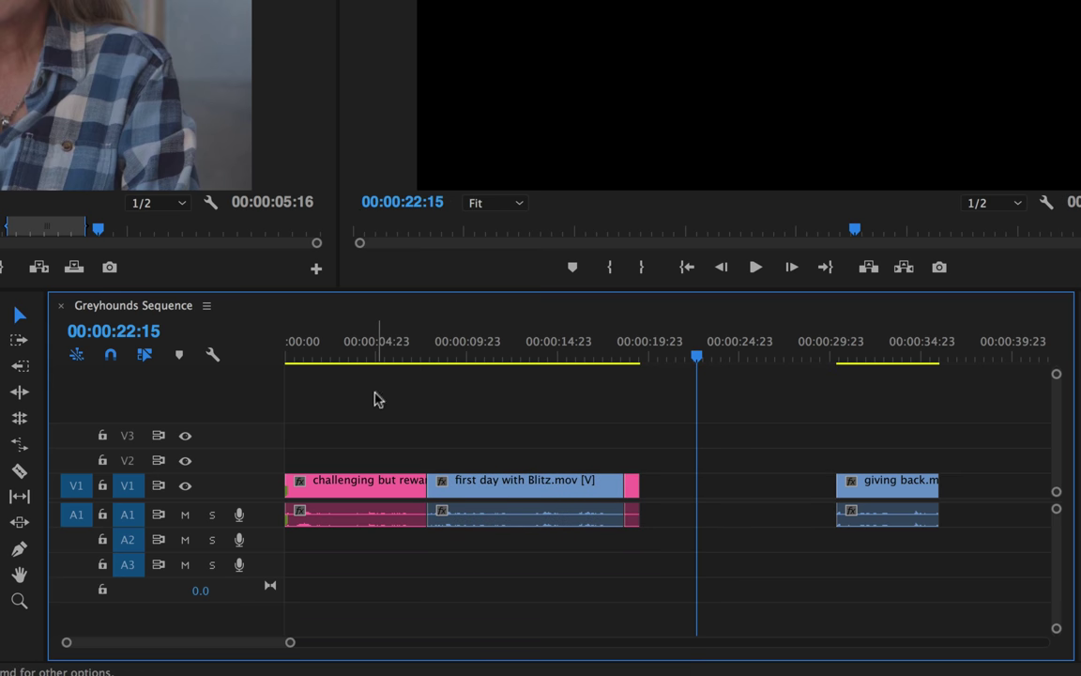
{"action": "left_click", "coordinate": [405, 359]}
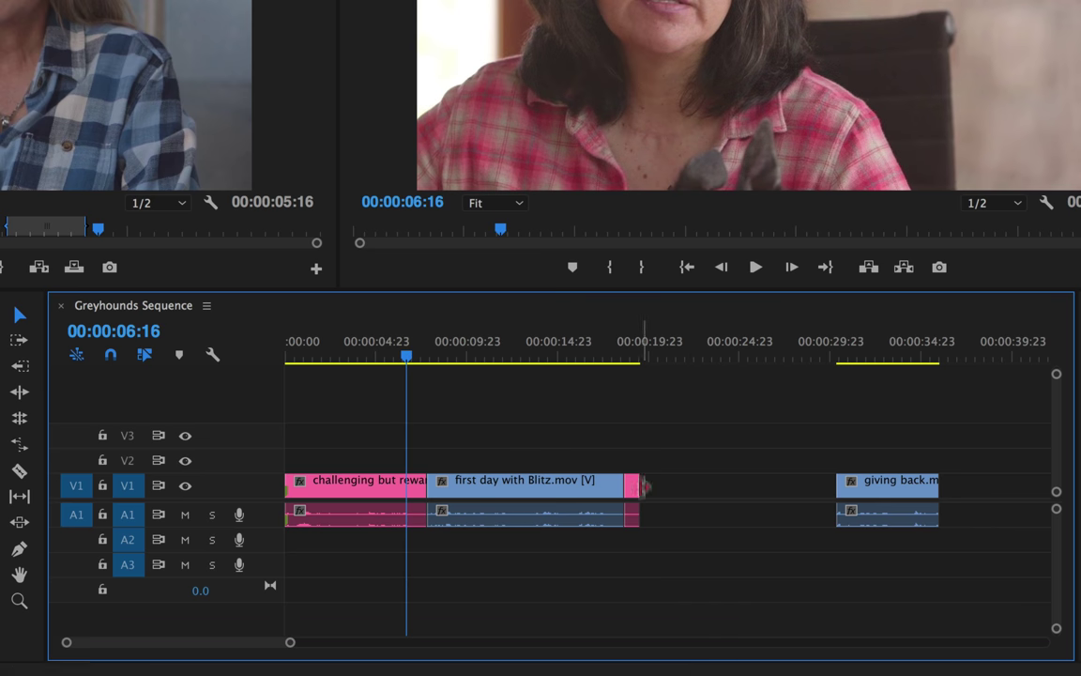
{"action": "mouse_move", "coordinate": [630, 480]}
{"action": "left_mouse_down"}
{"action": "mouse_move", "coordinate": [642, 487]}
{"action": "mouse_move", "coordinate": [622, 475]}
{"action": "left_mouse_up"}
Swap first day with Blitz with challenging but rewarding work by dragging it left
{"action": "left_click", "coordinate": [665, 353]}
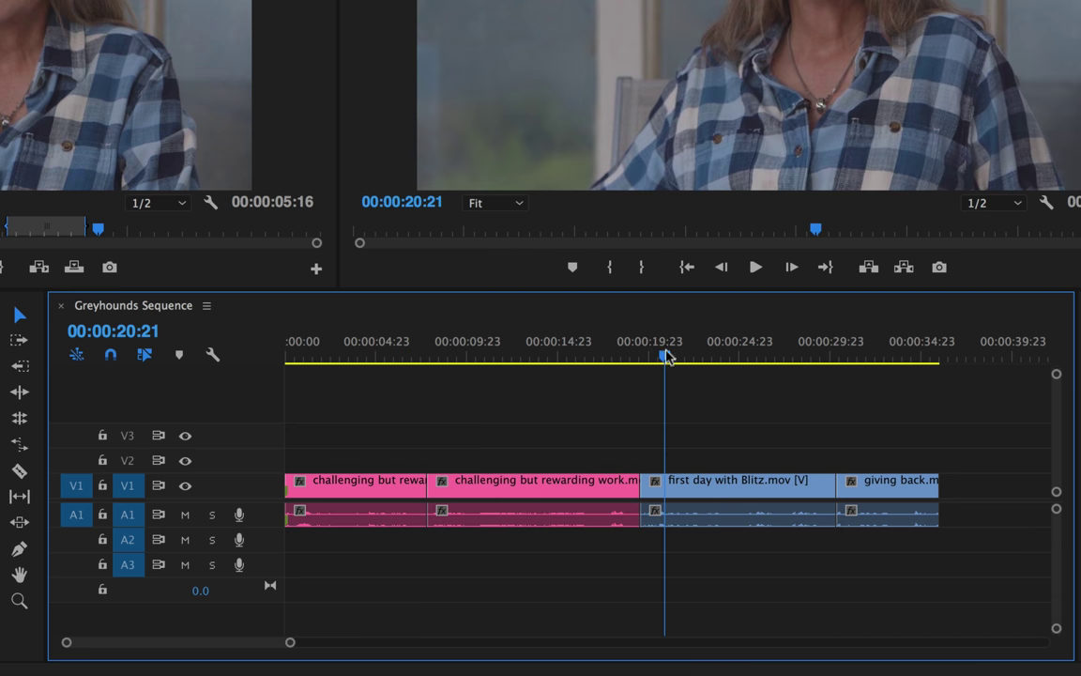
{"action": "left_click", "coordinate": [674, 490]}
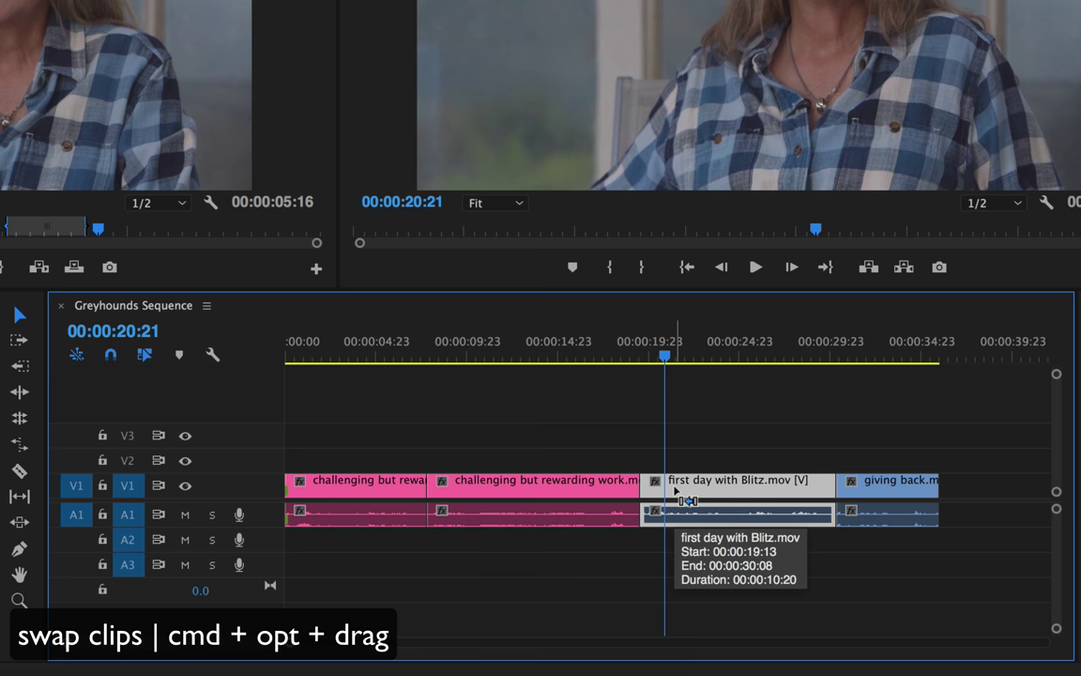
{"action": "left_click_drag", "start_coordinate": [683, 492], "coordinate": [468, 484]}
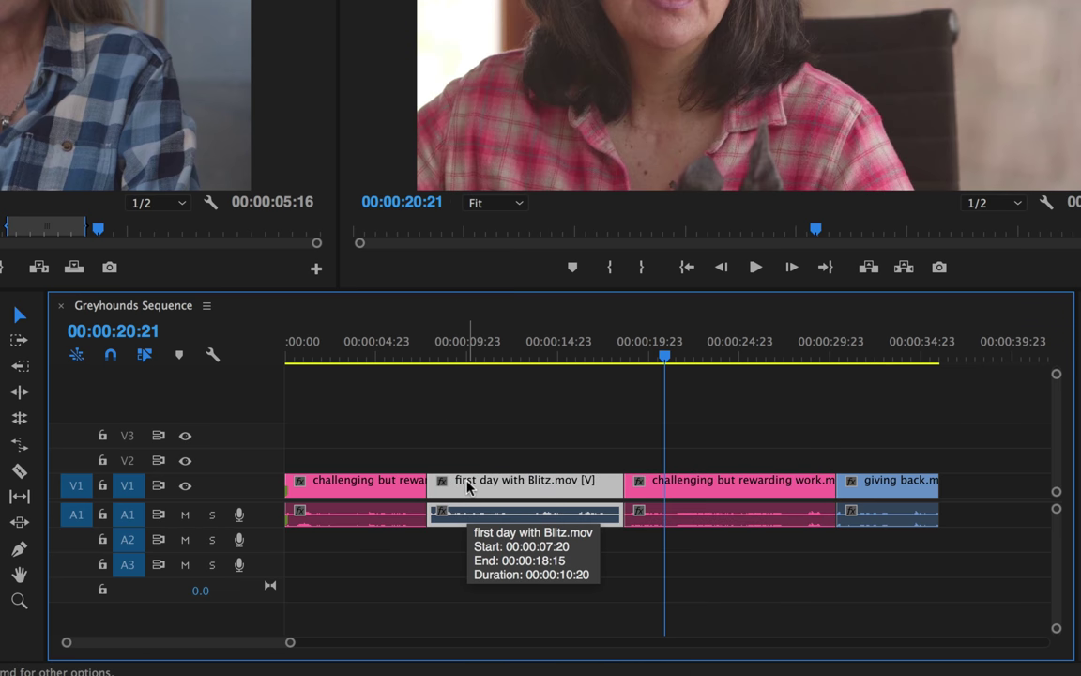
{"action": "left_click", "coordinate": [413, 404]}
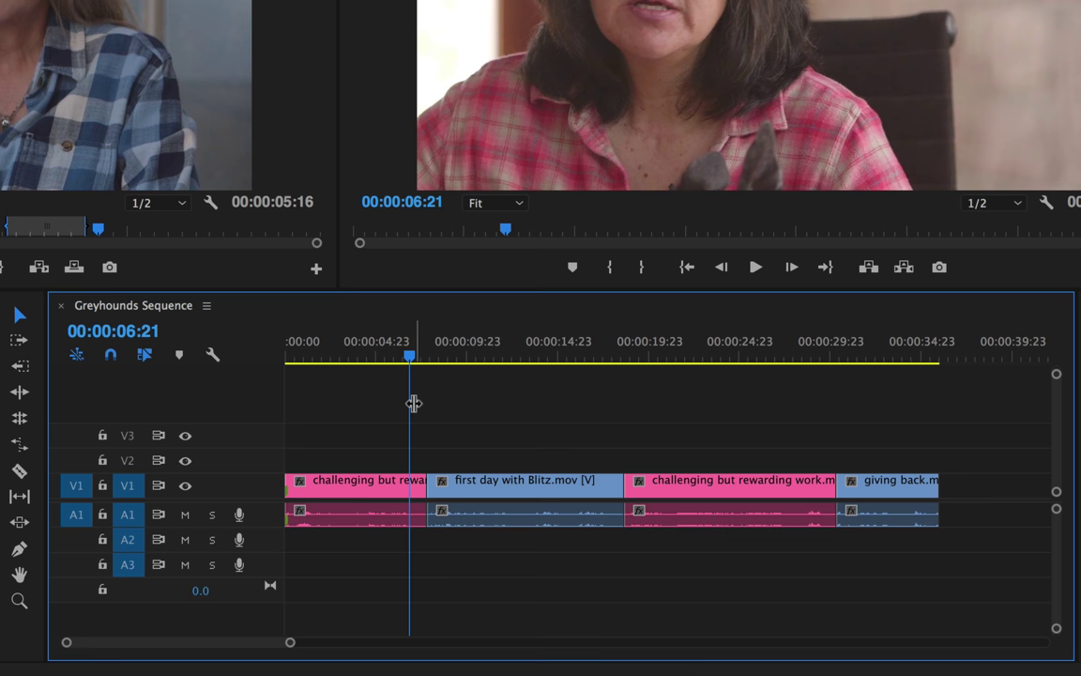
Drag giving back.mov to 00:00:00:00 at the start of the sequence and deselect it
{"action": "left_click", "coordinate": [876, 486]}
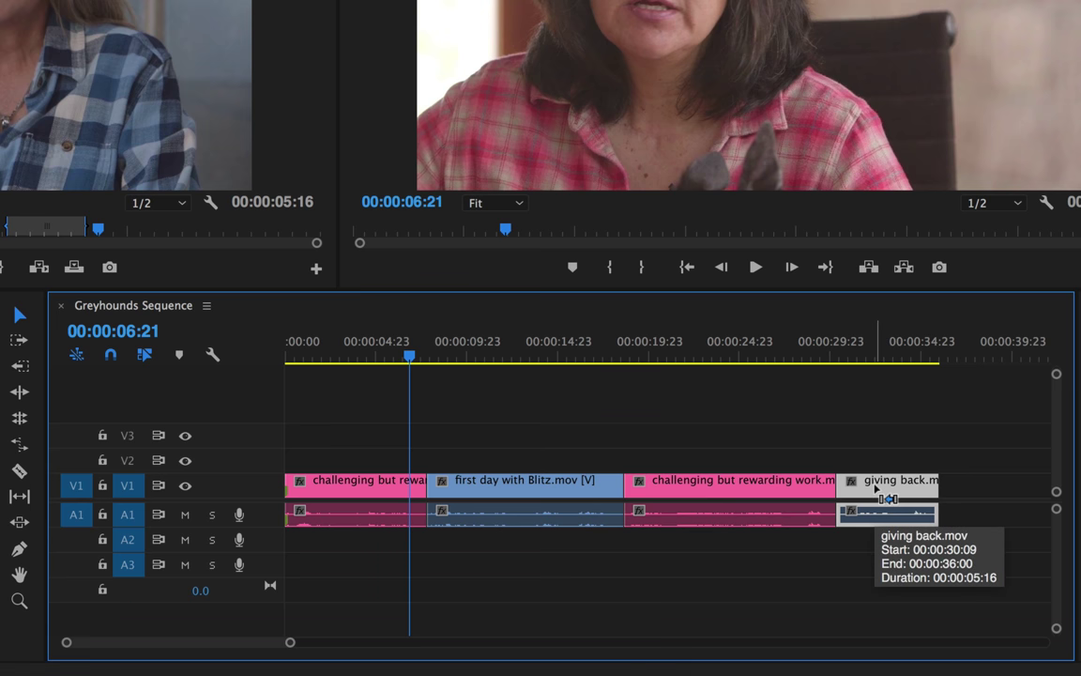
{"action": "left_click_drag", "start_coordinate": [888, 498], "coordinate": [315, 499]}
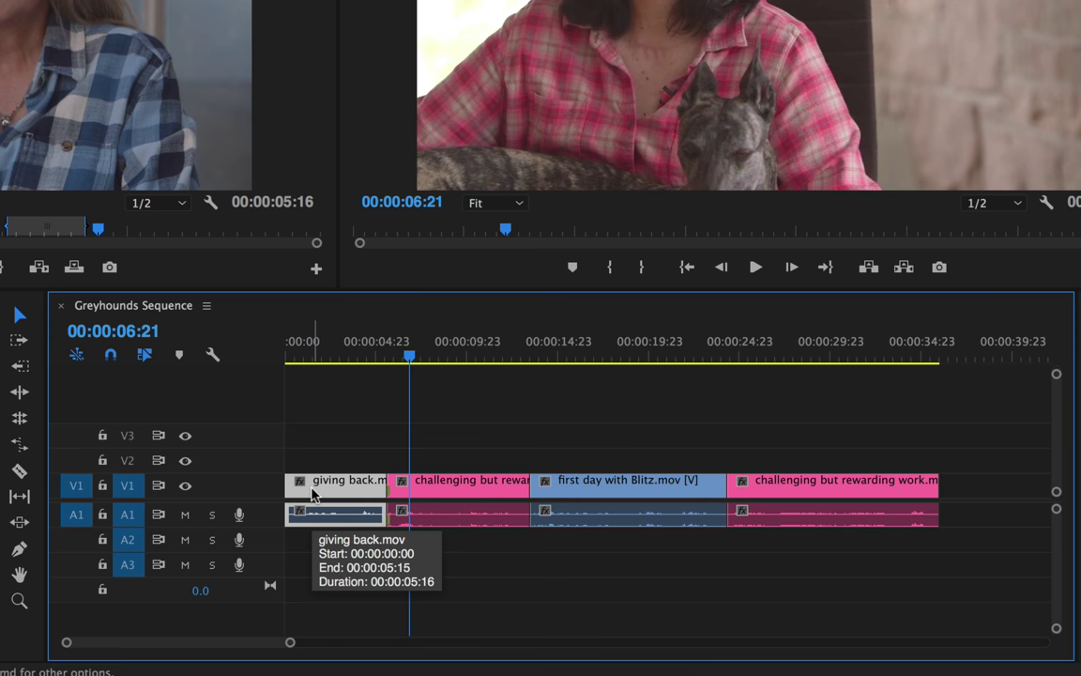
{"action": "left_click", "coordinate": [368, 400]}
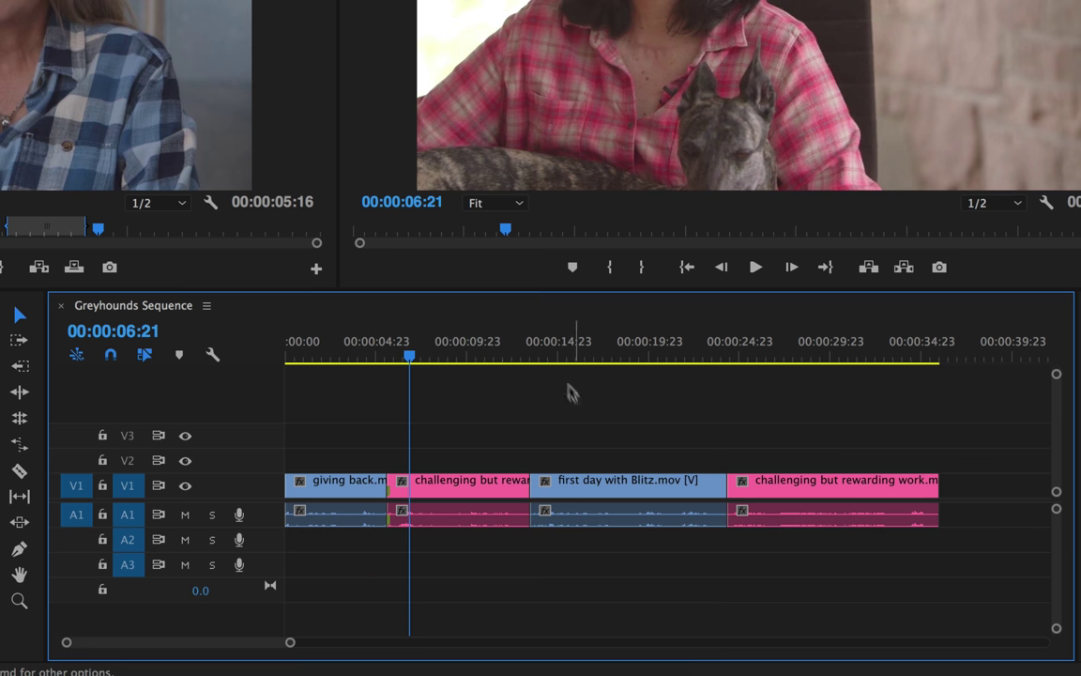
Jump to the start of first day with Blitz and shift the last two clips slightly later
{"action": "key", "text": "Down"}
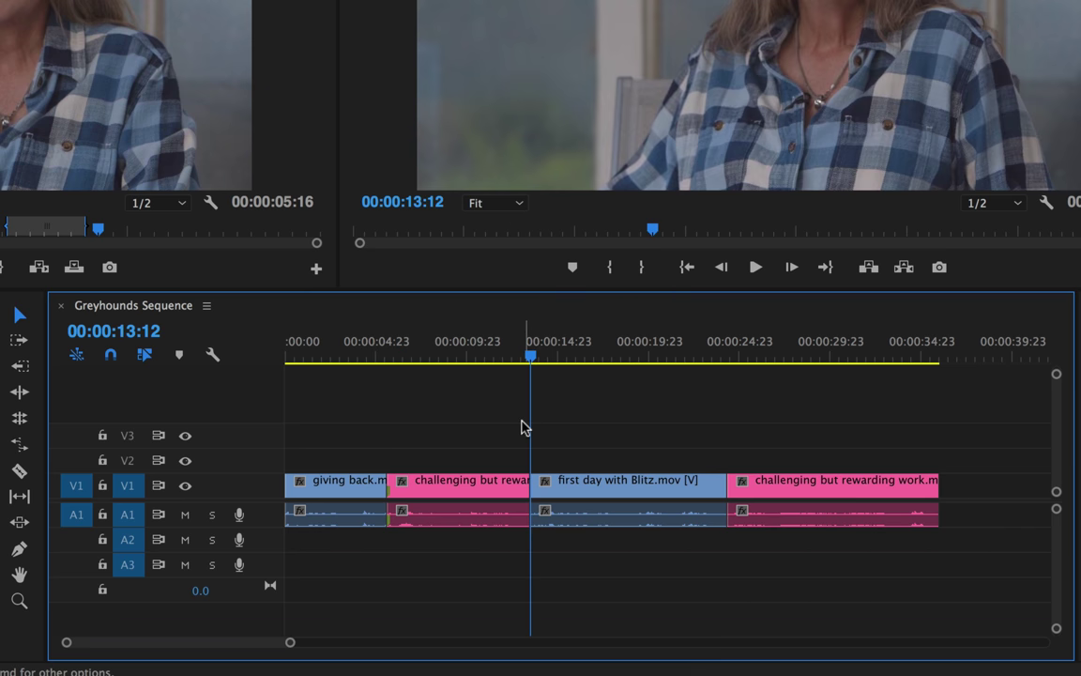
{"action": "left_click_drag", "start_coordinate": [593, 409], "coordinate": [833, 556]}
{"action": "left_click_drag", "start_coordinate": [610, 483], "coordinate": [655, 489]}
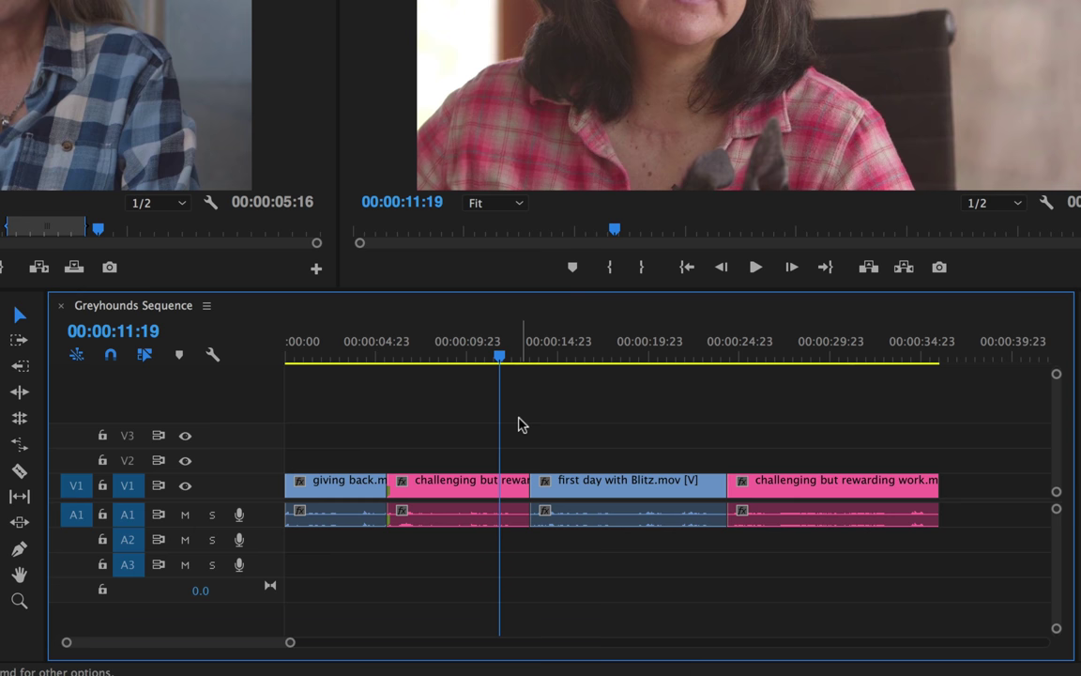
With Track Select Forward (A), push first day with Blitz and all later clips right to widen the gap
{"action": "key", "text": "a"}
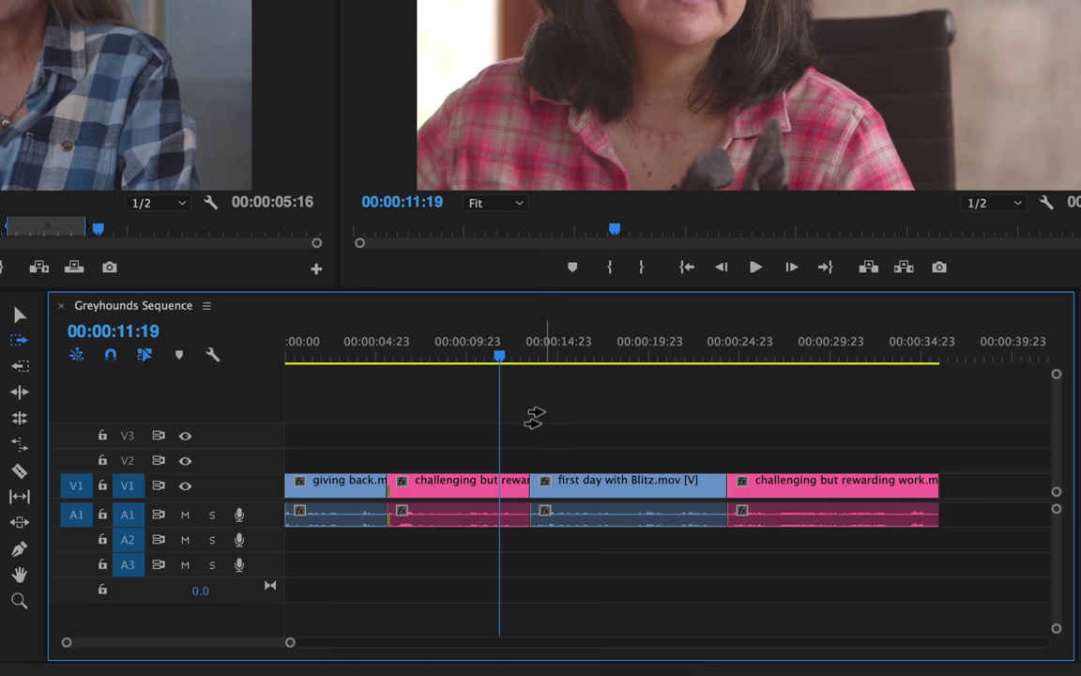
{"action": "left_click", "coordinate": [546, 486]}
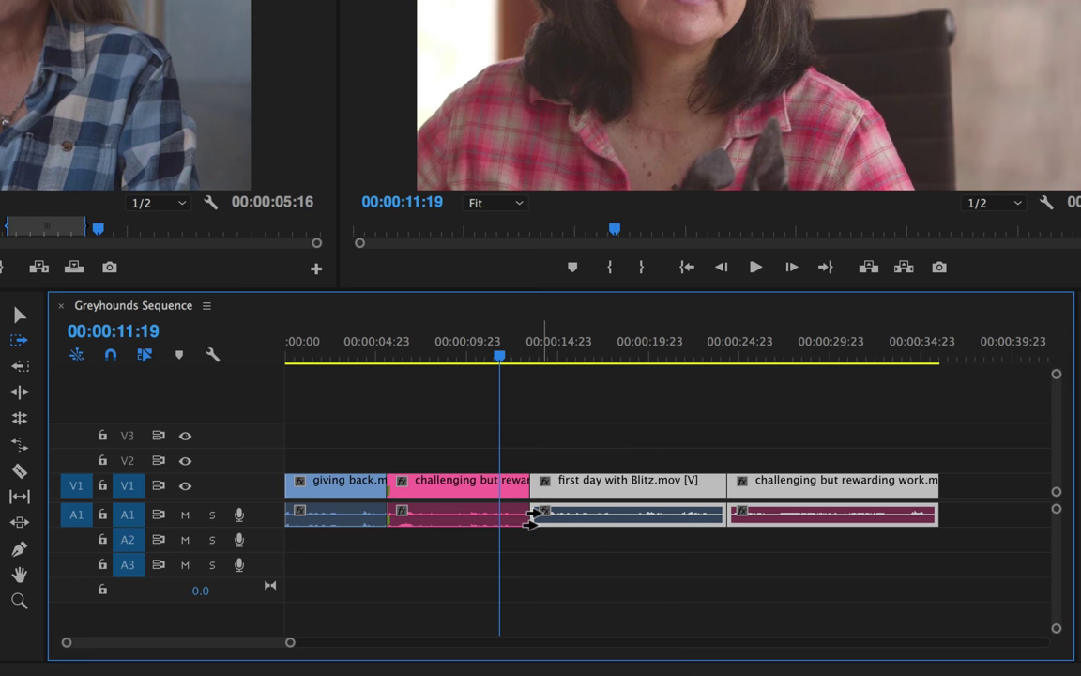
{"action": "left_click_drag", "start_coordinate": [545, 487], "coordinate": [615, 490]}
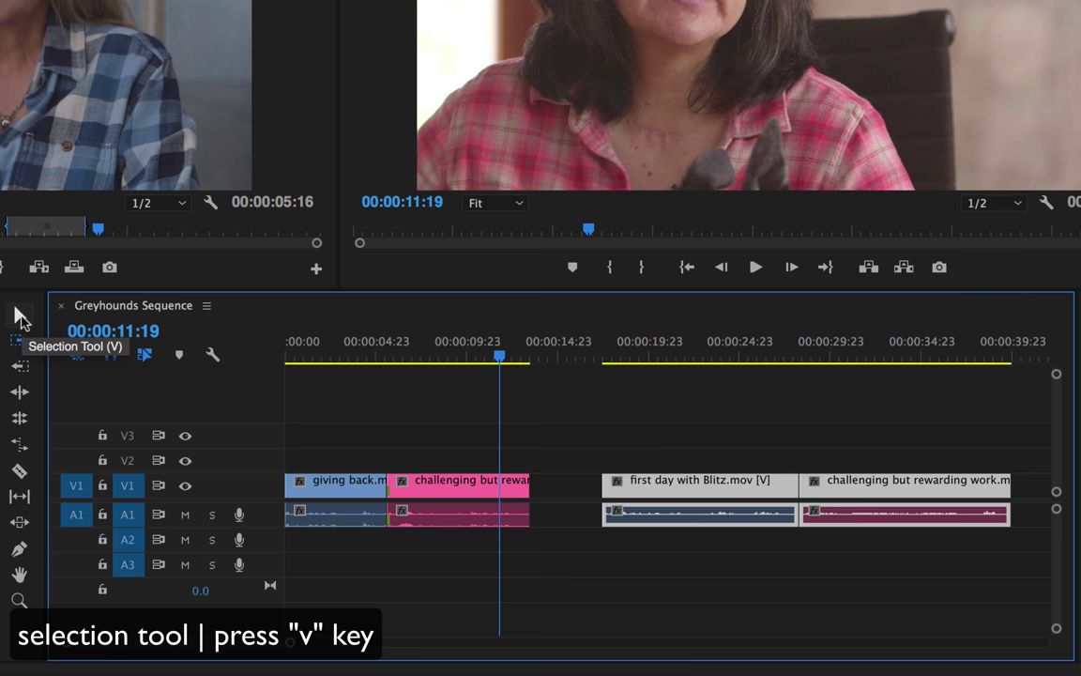
Select first day with Blitz, set the playhead to 00:00:20:06, and slide the clip earlier to start near 00:00:15:11
{"action": "key", "text": "v"}
{"action": "left_click", "coordinate": [498, 359]}
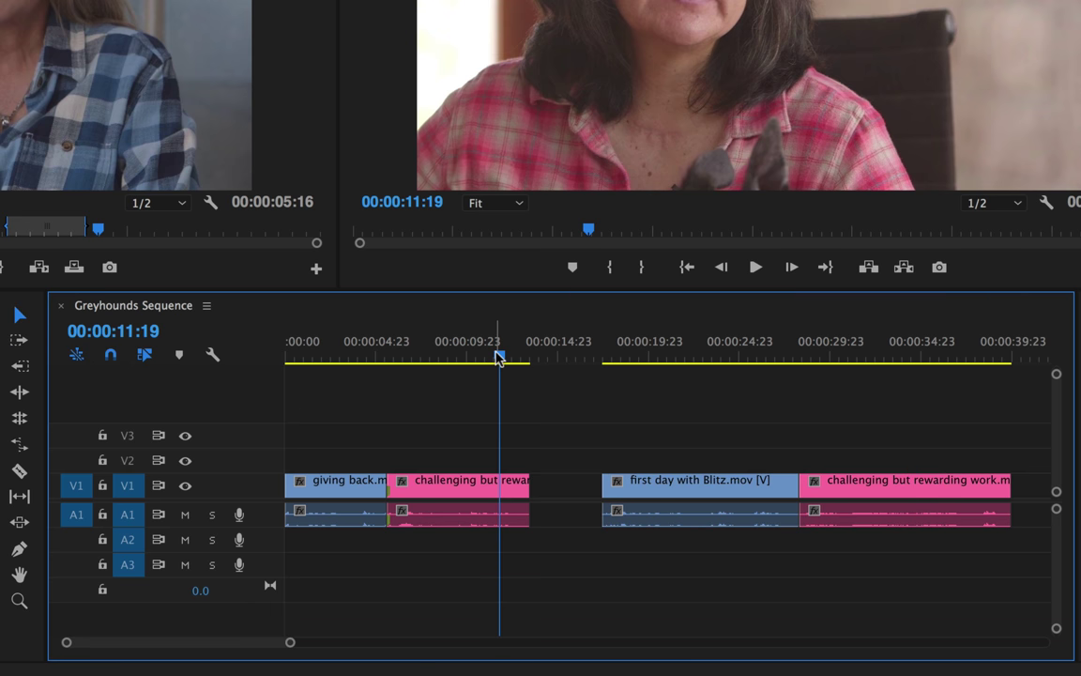
{"action": "left_click", "coordinate": [683, 495]}
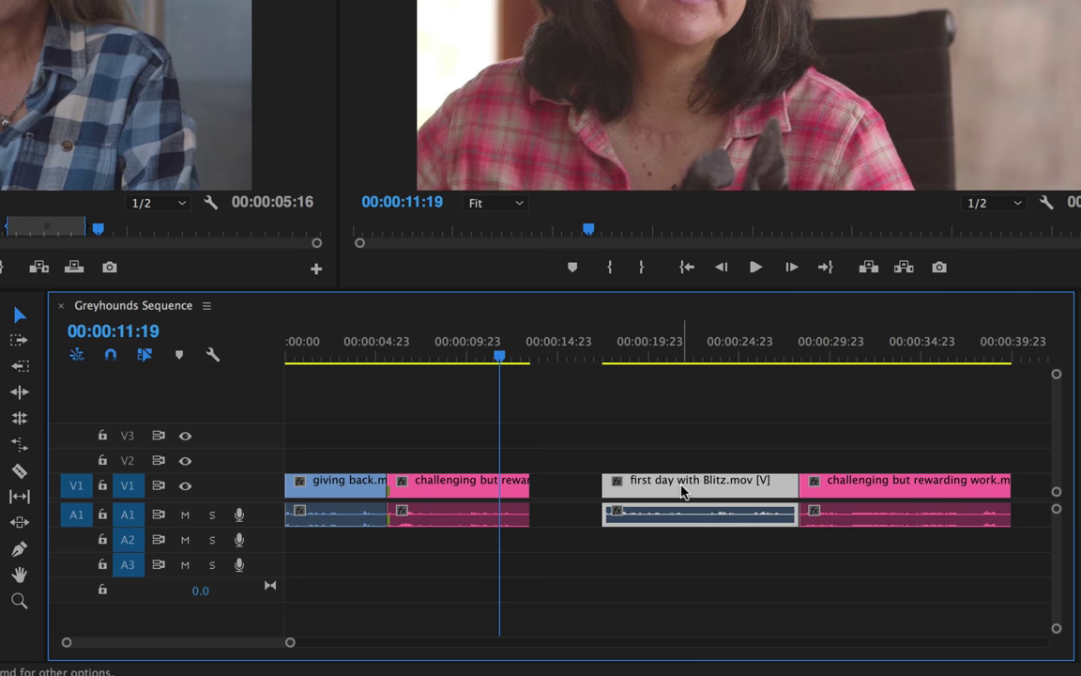
{"action": "left_click", "coordinate": [654, 357]}
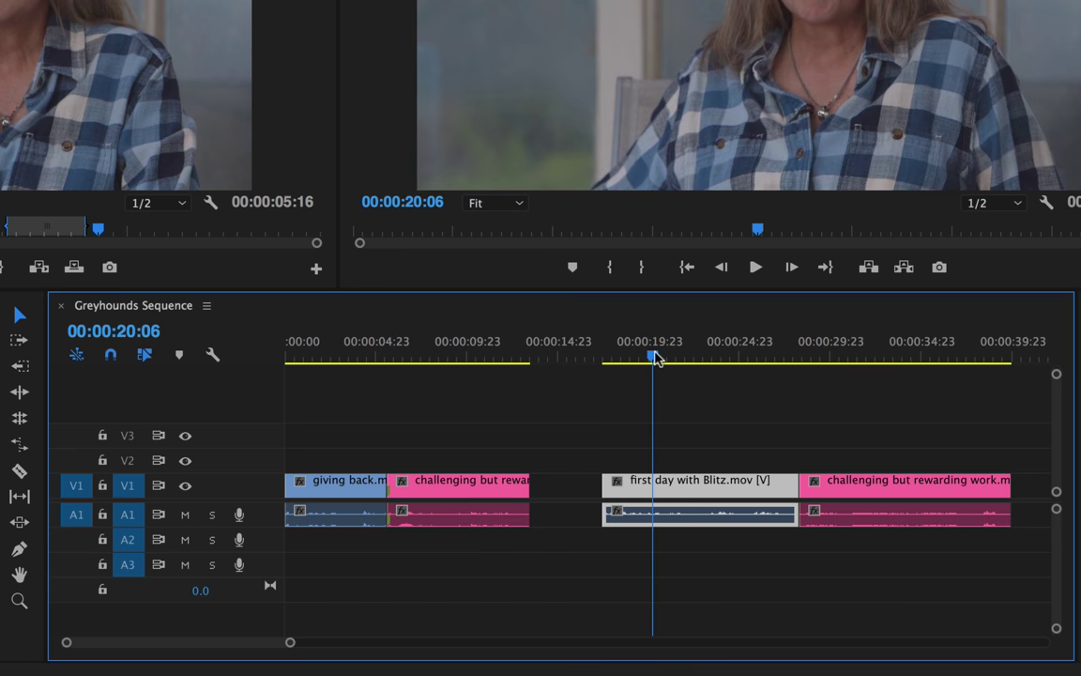
{"action": "key", "text": "equal"}
{"action": "key", "text": "equal"}
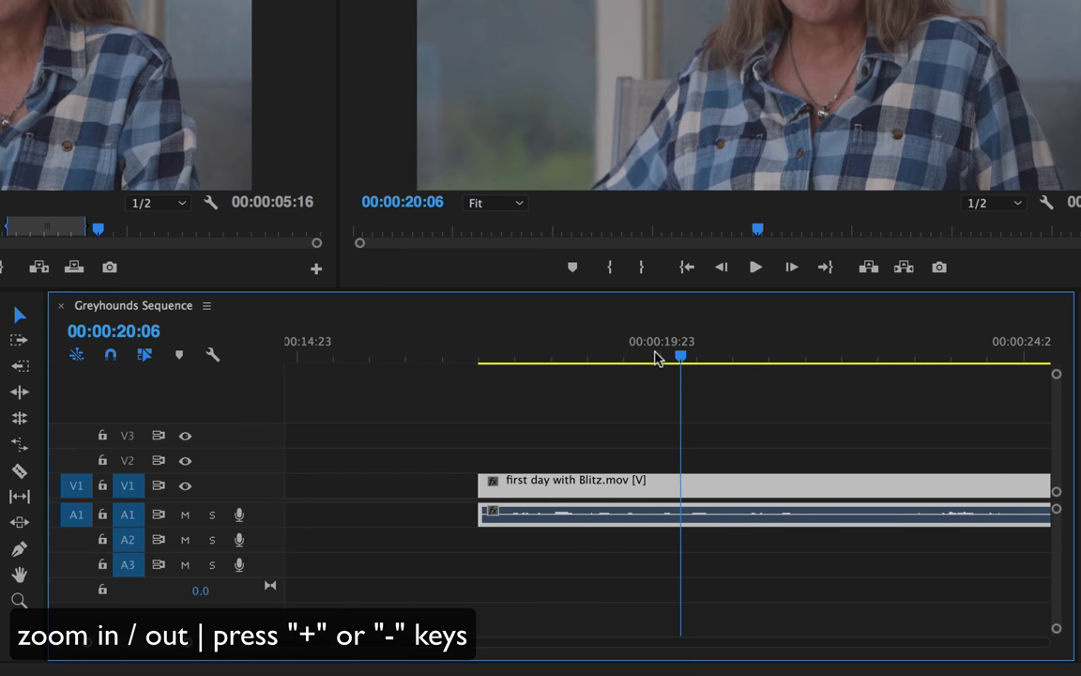
{"action": "key", "text": "minus"}
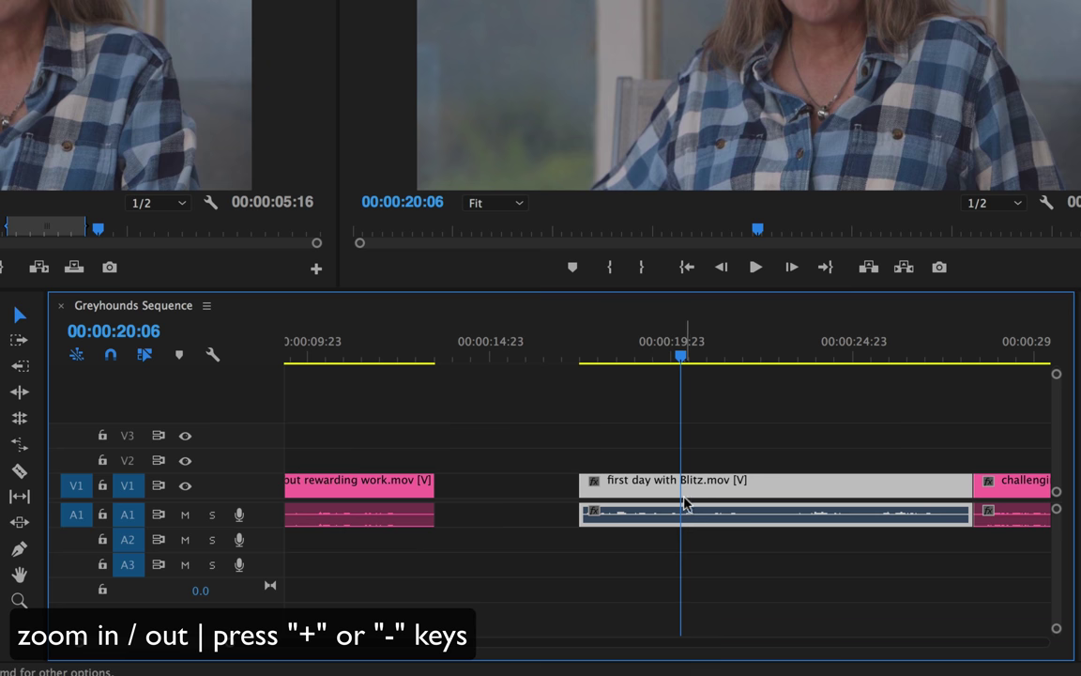
{"action": "left_click_drag", "start_coordinate": [672, 492], "coordinate": [614, 492]}
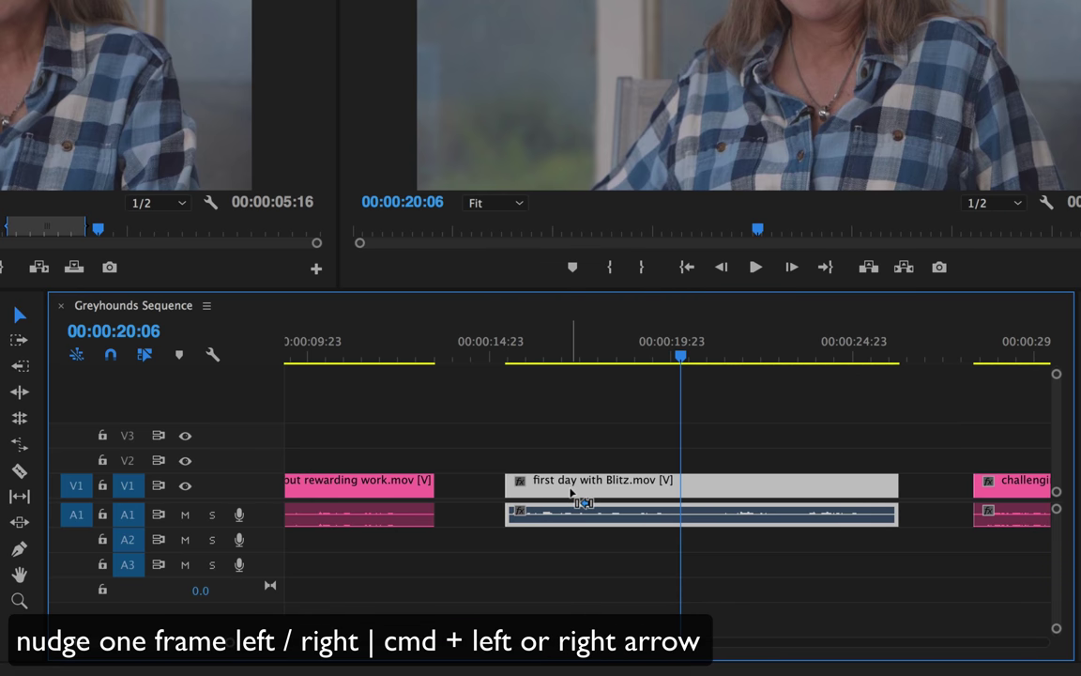
Nudge first day with Blitz in one-frame and five-frame steps, ending a few frames later
{"action": "key", "text": "super+Left"}
{"action": "key", "text": "super+Left"}
{"action": "key", "text": "super+Left"}
{"action": "key", "text": "super+Left"}
{"action": "key", "text": "super+Left"}
{"action": "key", "text": "super+Left"}
{"action": "key", "text": "super+Left"}
{"action": "key", "text": "super+Left"}
{"action": "key", "text": "super+Left"}
{"action": "key", "text": "super+Left"}
{"action": "key", "text": "super+Left"}
{"action": "key", "text": "super+Left"}
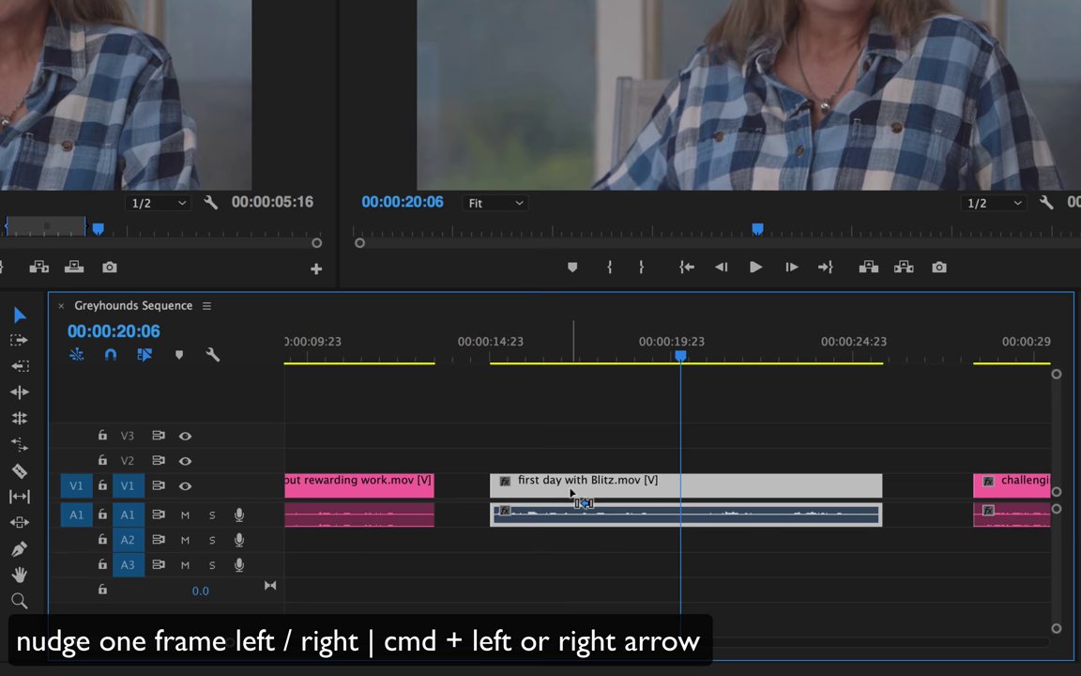
{"action": "key", "text": "super+Right"}
{"action": "key", "text": "super+Right"}
{"action": "key", "text": "super+Right"}
{"action": "key", "text": "super+Right"}
{"action": "key", "text": "super+Right"}
{"action": "key", "text": "super+Right"}
{"action": "key", "text": "super+Right"}
{"action": "key", "text": "super+Right"}
{"action": "key", "text": "super+Right"}
{"action": "key", "text": "super+Right"}
{"action": "key", "text": "super+Right"}
{"action": "key", "text": "super+Right"}
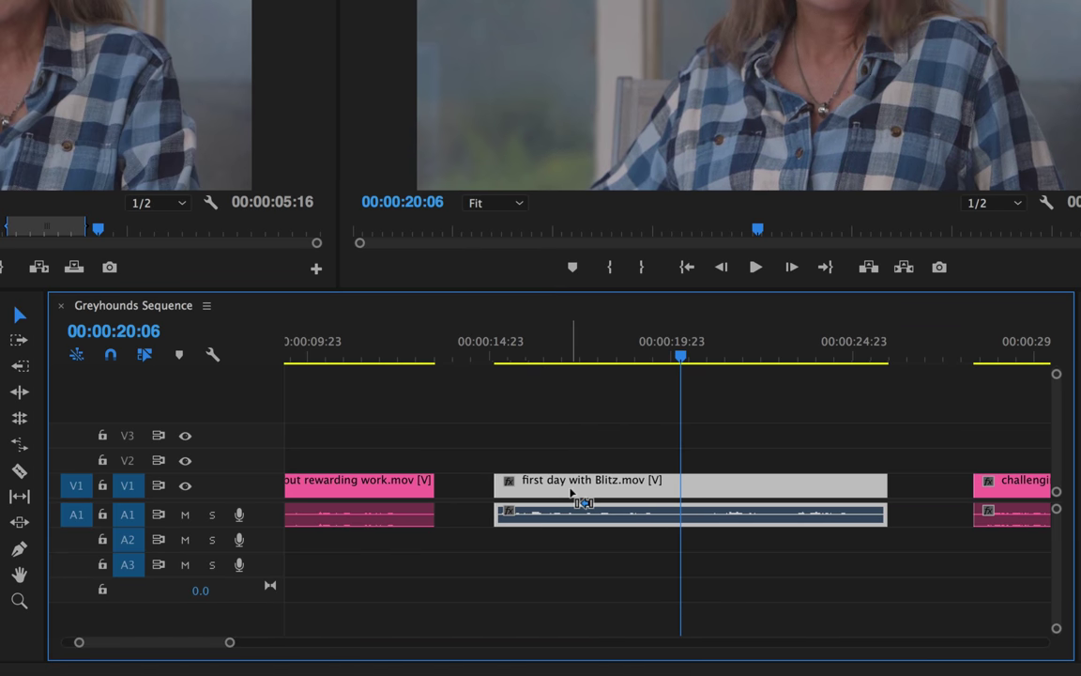
{"action": "key", "text": "super+Right"}
{"action": "key", "text": "super+Right"}
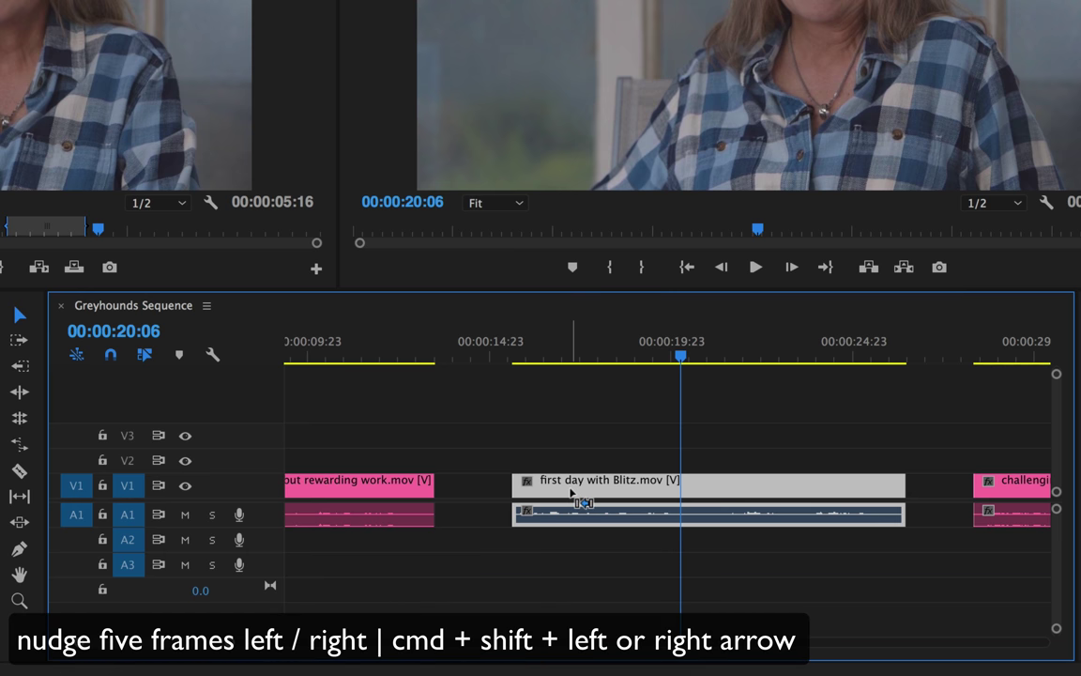
{"action": "key", "text": "super+shift+Left"}
{"action": "key", "text": "super+shift+Left"}
{"action": "key", "text": "super+shift+Left"}
{"action": "key", "text": "super+shift+Left"}
{"action": "key", "text": "super+shift+Left"}
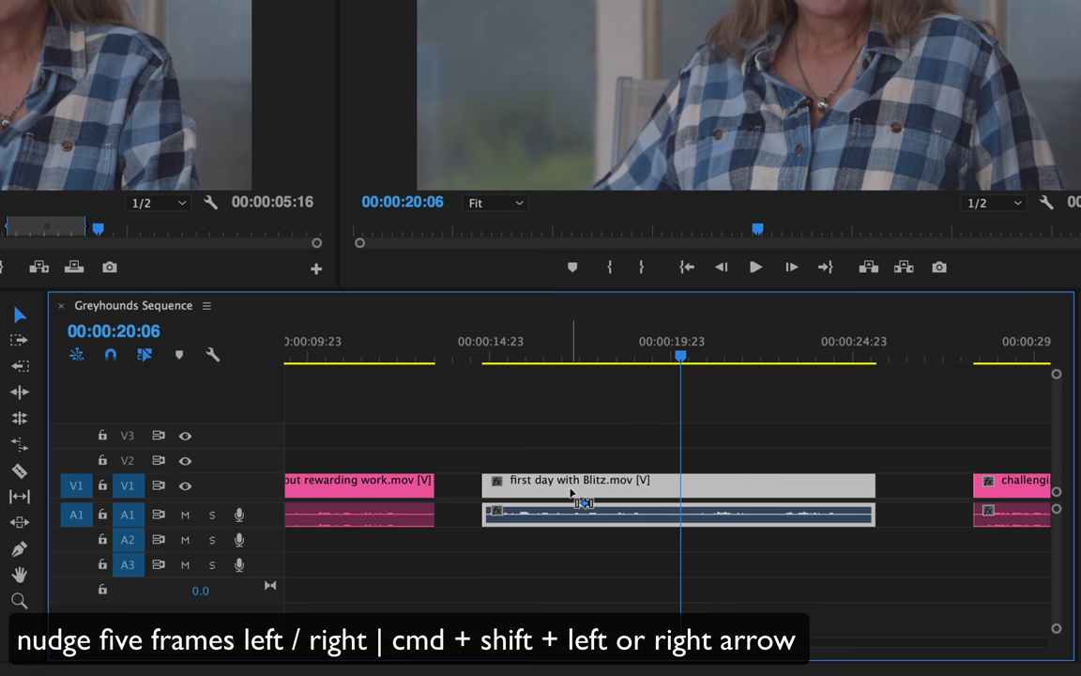
{"action": "key", "text": "super+shift+Right"}
{"action": "key", "text": "super+shift+Right"}
{"action": "key", "text": "super+shift+Right"}
{"action": "key", "text": "super+shift+Right"}
{"action": "key", "text": "super+shift+Right"}
{"action": "key", "text": "super+shift+Right"}
{"action": "key", "text": "super+shift+Right"}
{"action": "key", "text": "super+shift+Right"}
{"action": "key", "text": "super+shift+Right"}
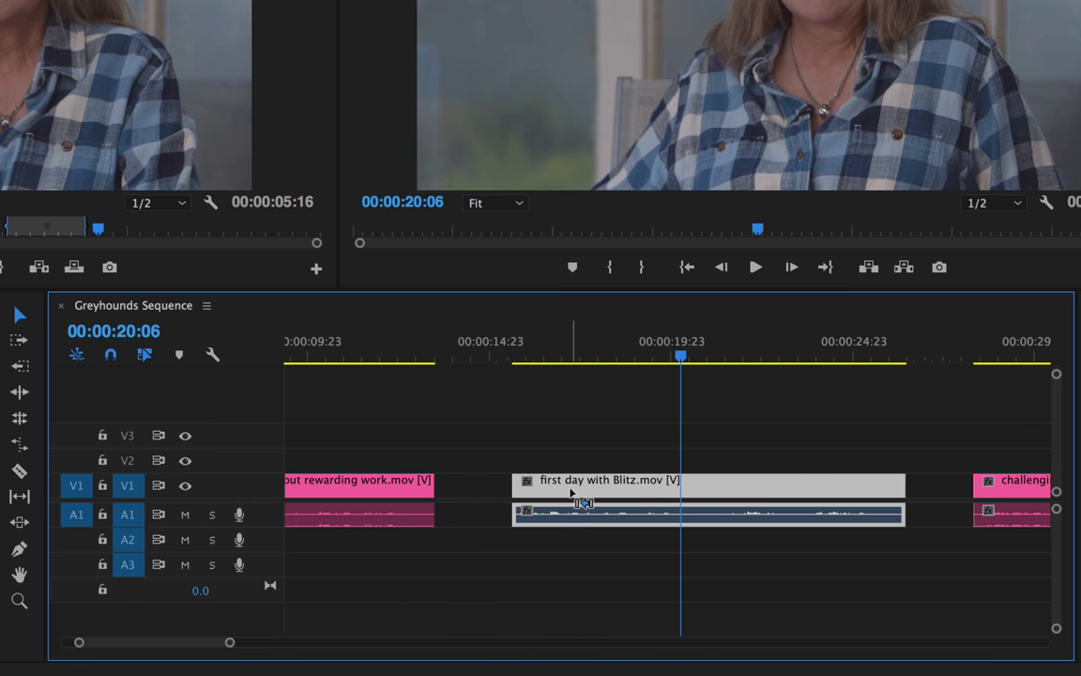